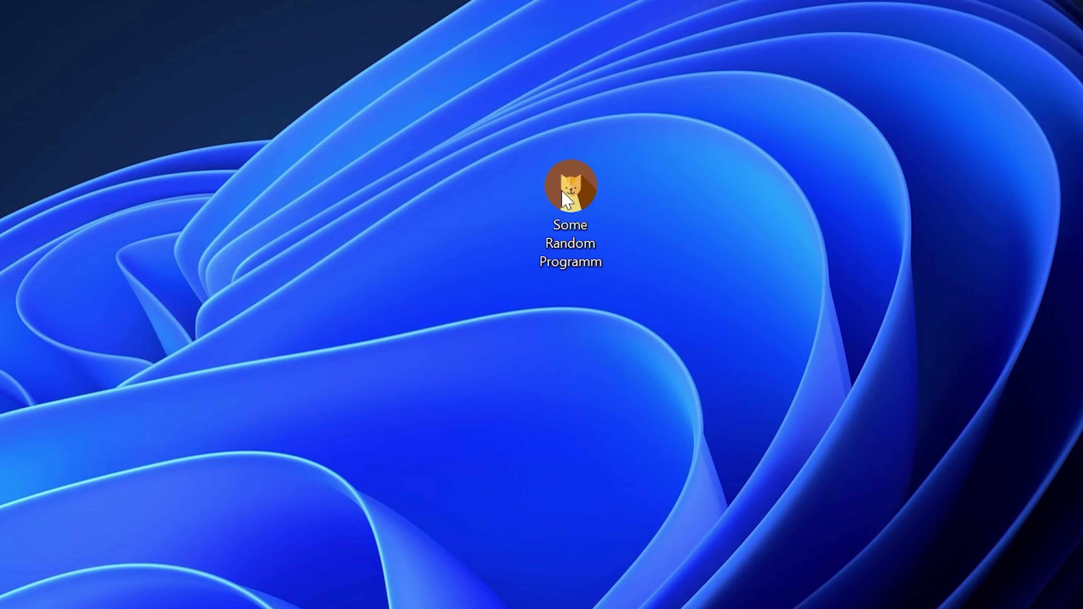
- Launch Some Random Programm from the desktop to show its missing-DLL System Error
double_click(584, 183)
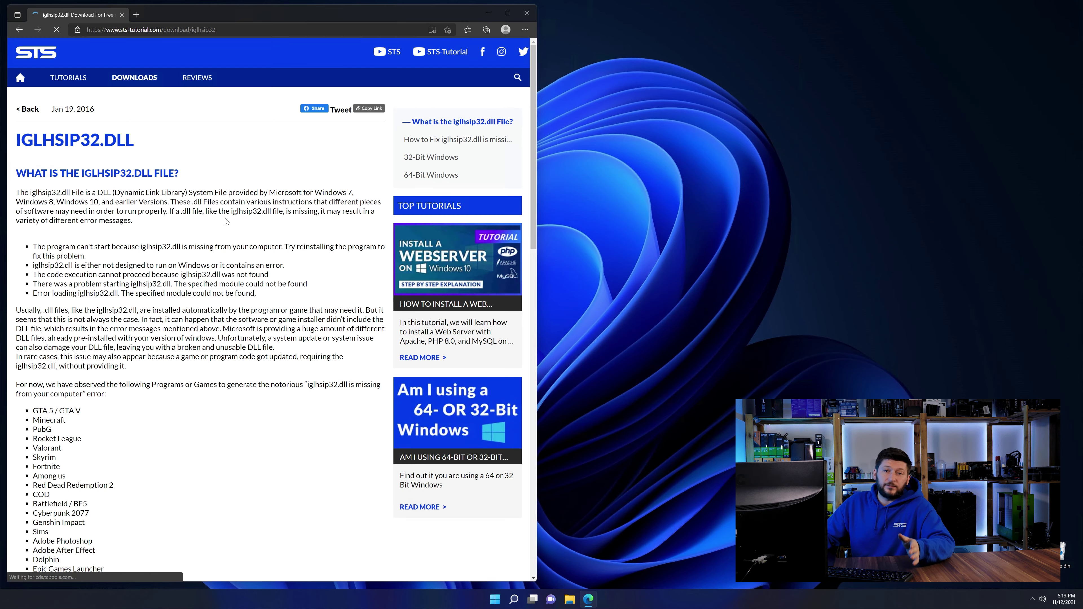
- Download iglhsip32.dll (32-Bit).zip from the STS-Tutorial page and open it
scroll(226, 221, down, 20)
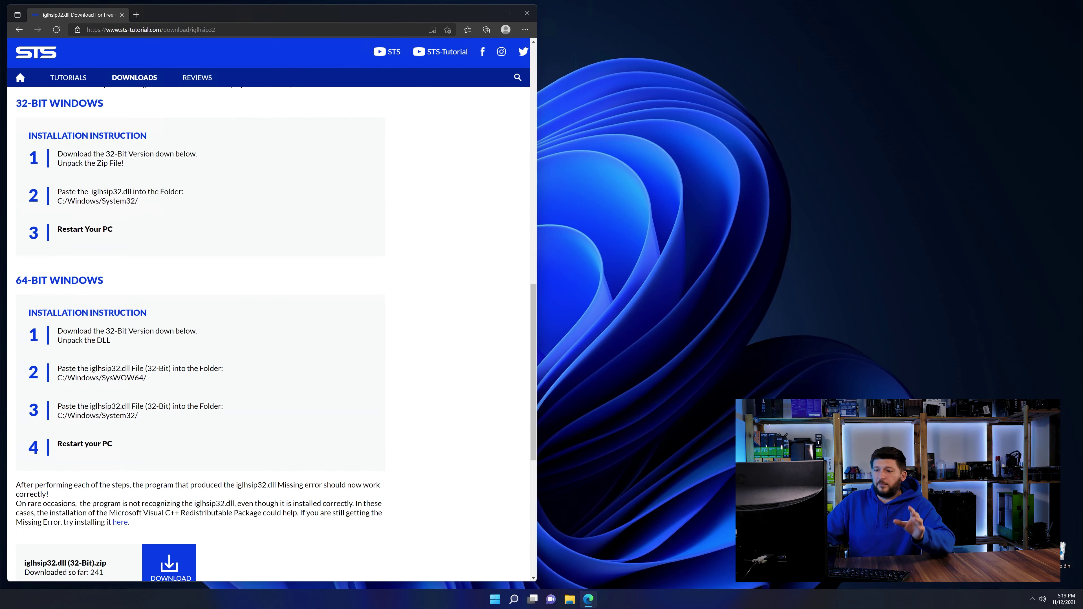
scroll(166, 323, down, 2)
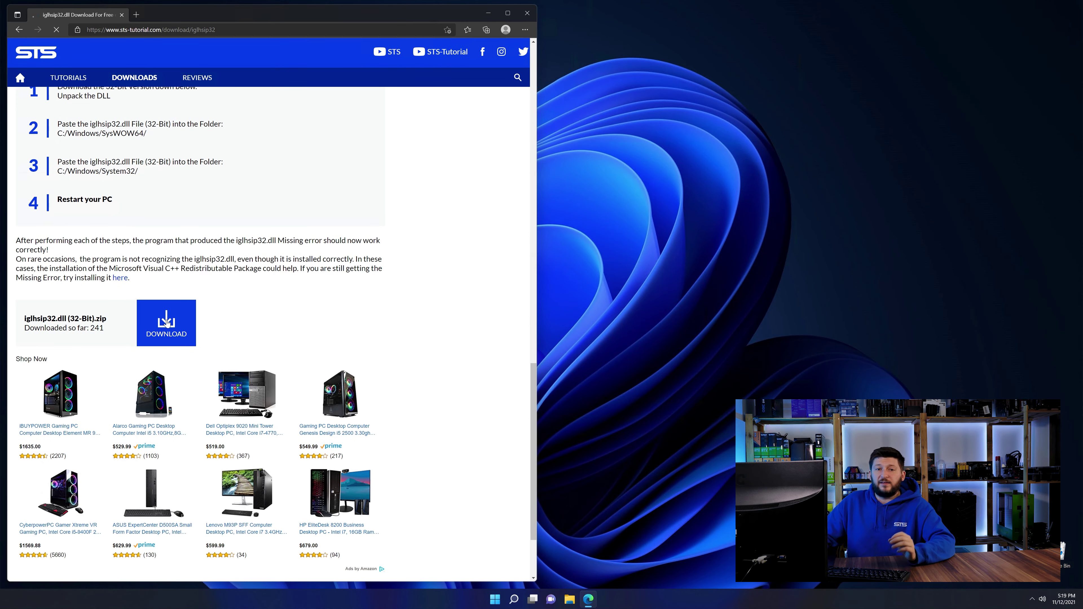
click(167, 323)
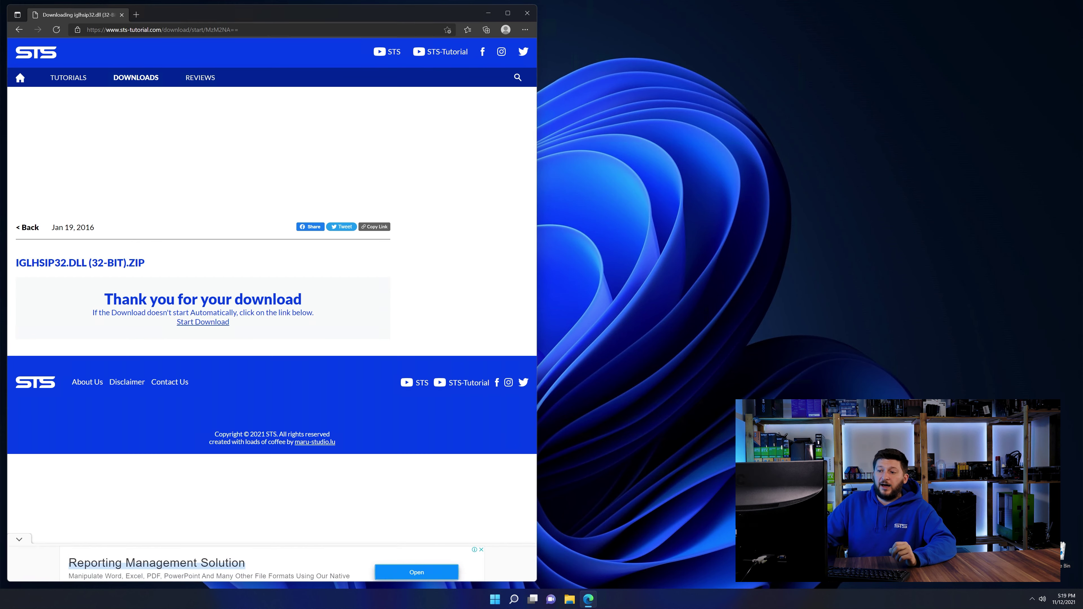
click(406, 64)
- Open the zip's iglhsip32 (32-Bit) folder and C:\Windows in a second Explorer window
click(488, 13)
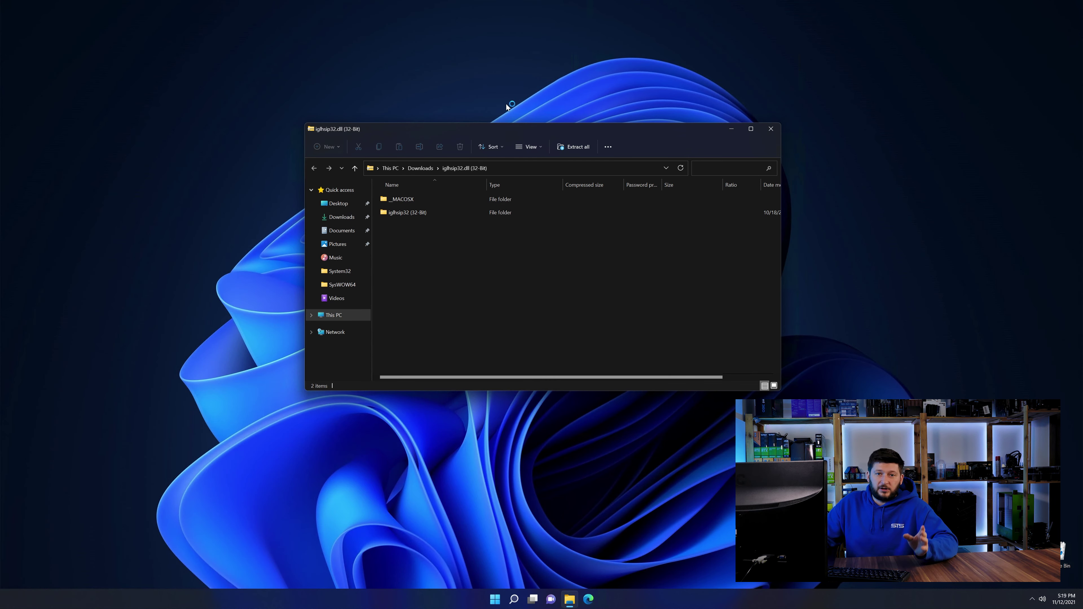
drag(505, 121, 505, 5)
double_click(389, 96)
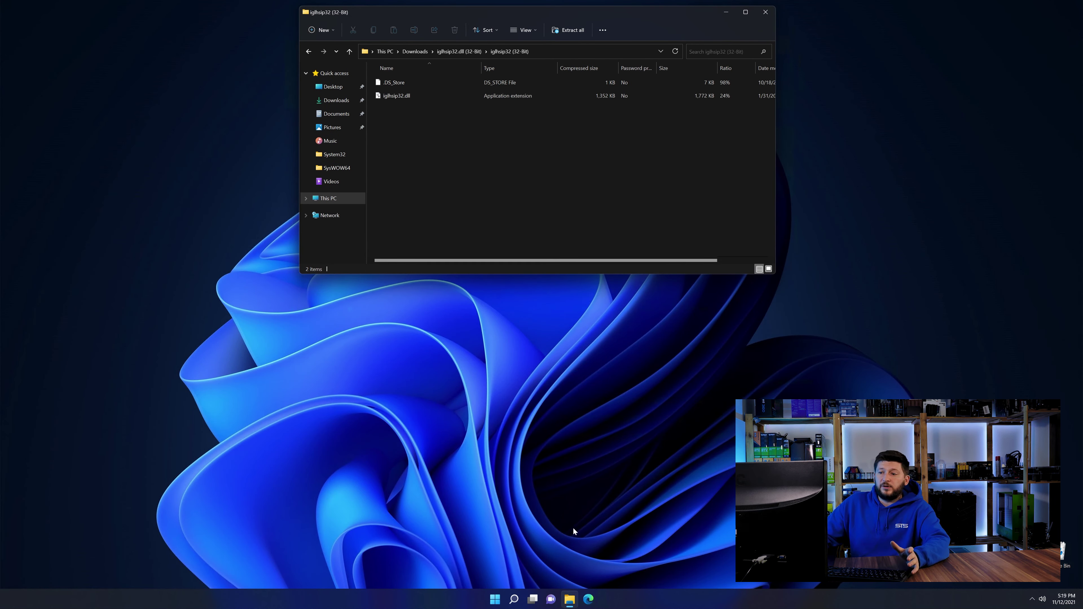
key(super+e)
click(432, 319)
double_click(432, 319)
- Drag iglhsip32.dll onto System32 and SysWOW64, then close both Explorer windows
scroll(447, 311, down, 12)
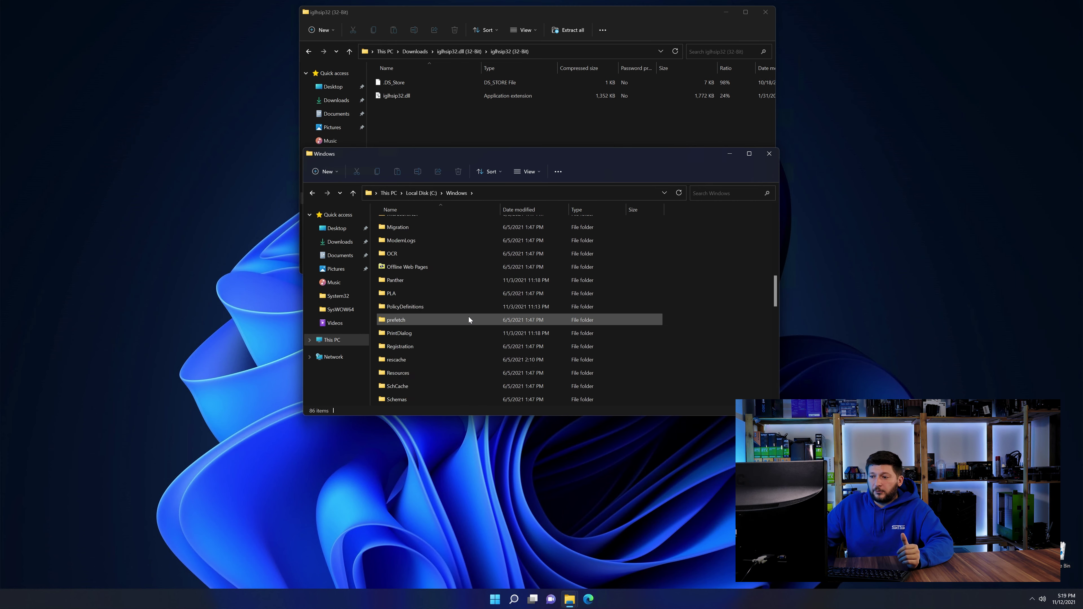
scroll(476, 318, down, 8)
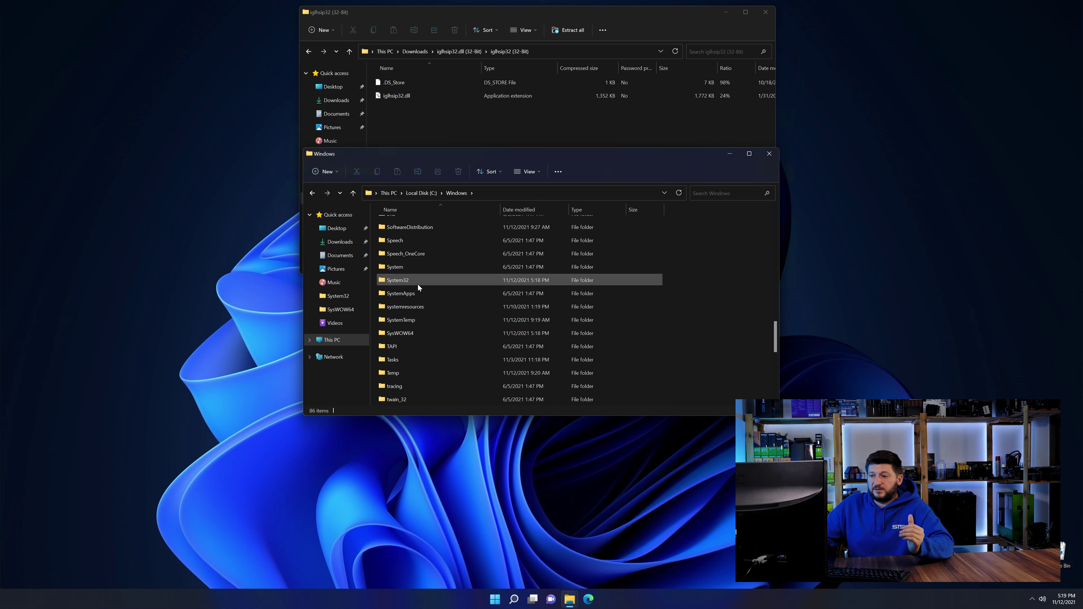
click(418, 283)
click(416, 333)
click(402, 280)
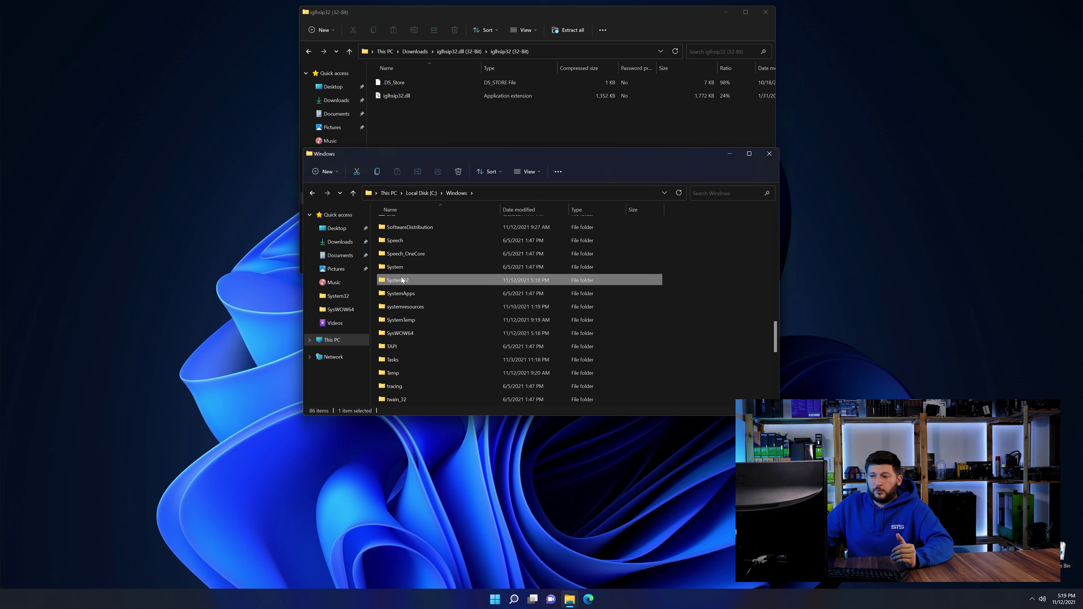
drag(389, 98, 406, 281)
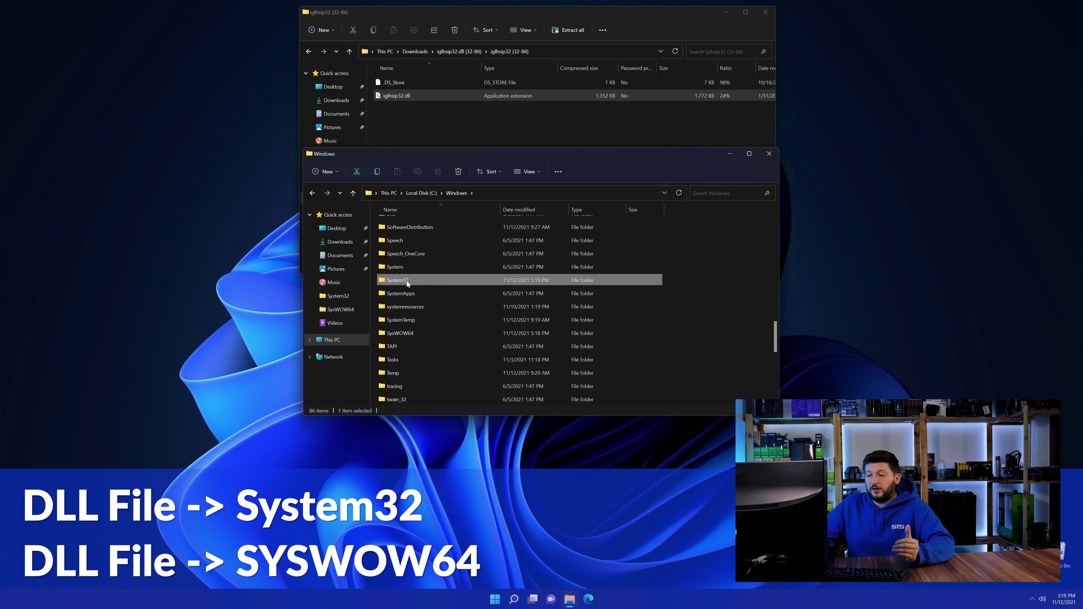
drag(397, 98, 411, 333)
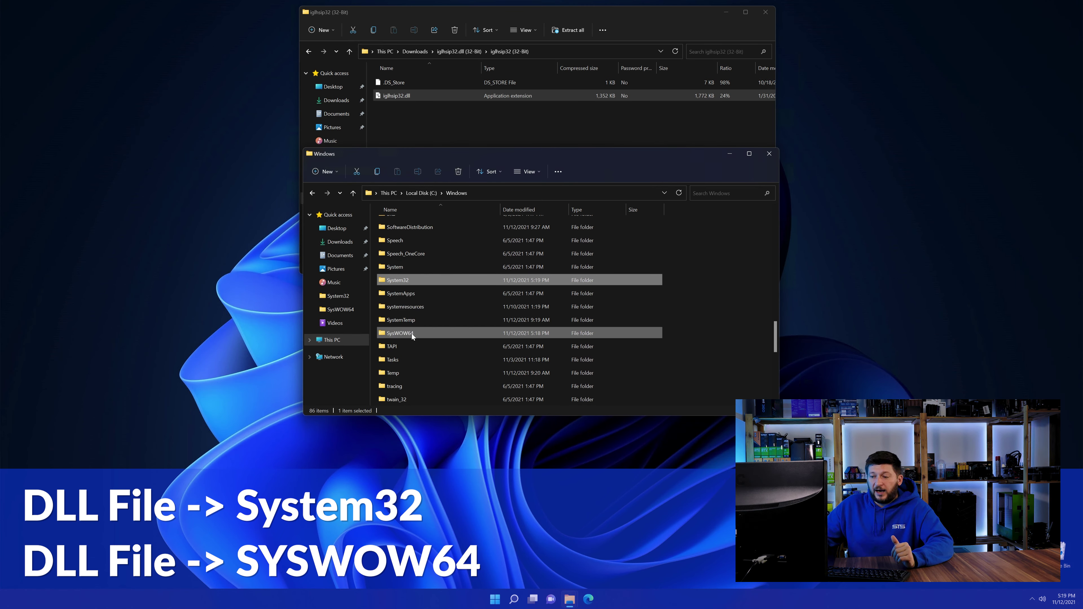
click(777, 156)
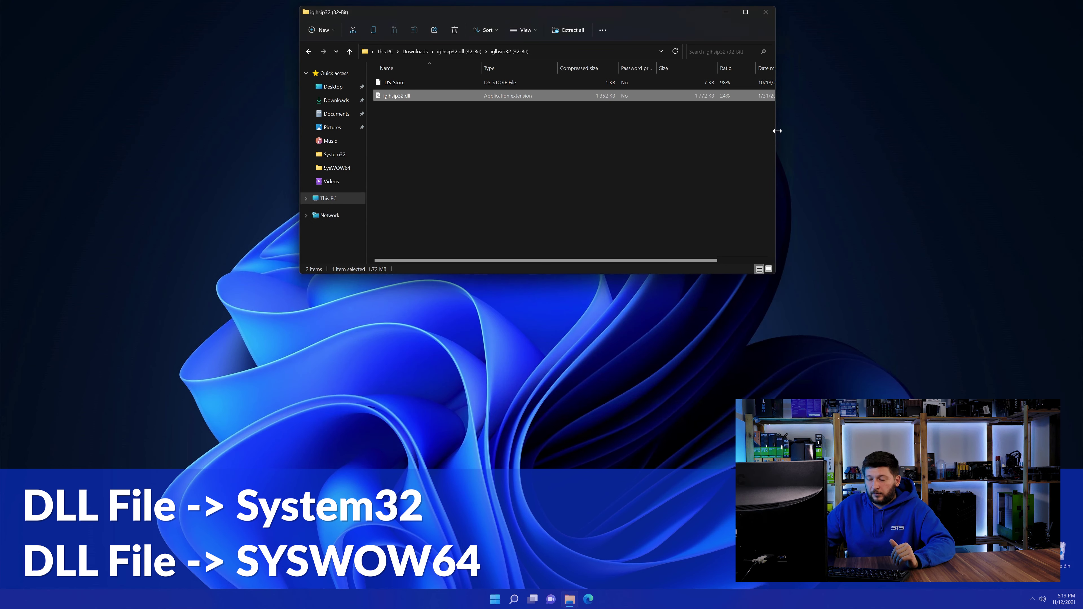
click(766, 12)
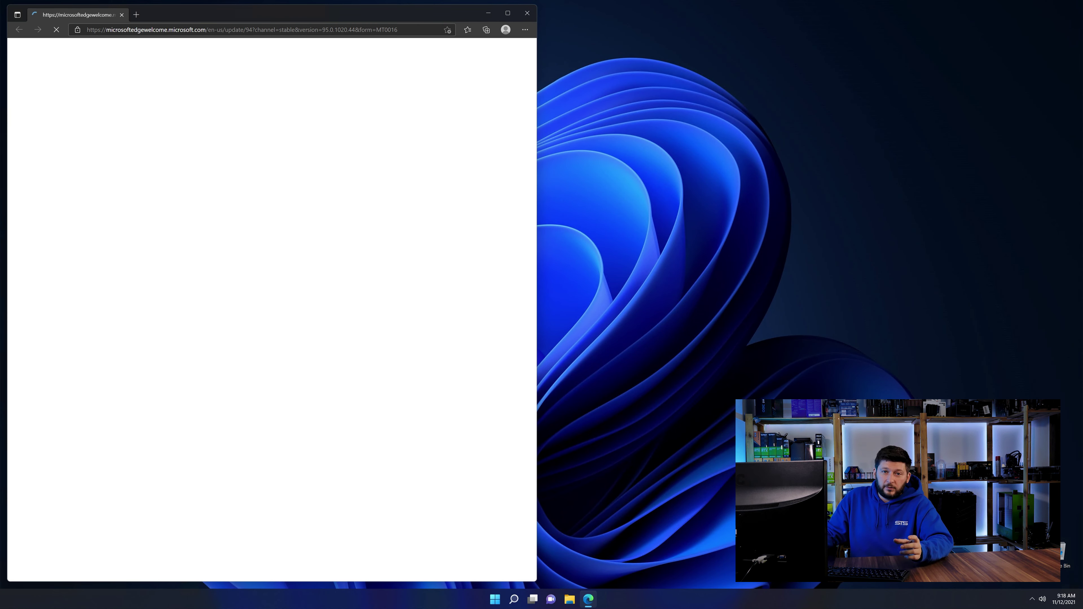
- Load the copied STS-Tutorial vcredistributable2019 link and scroll to its download buttons
click(297, 31)
text(https://www.sts-tutorial.com/download/credistributable2019)
key(Return)
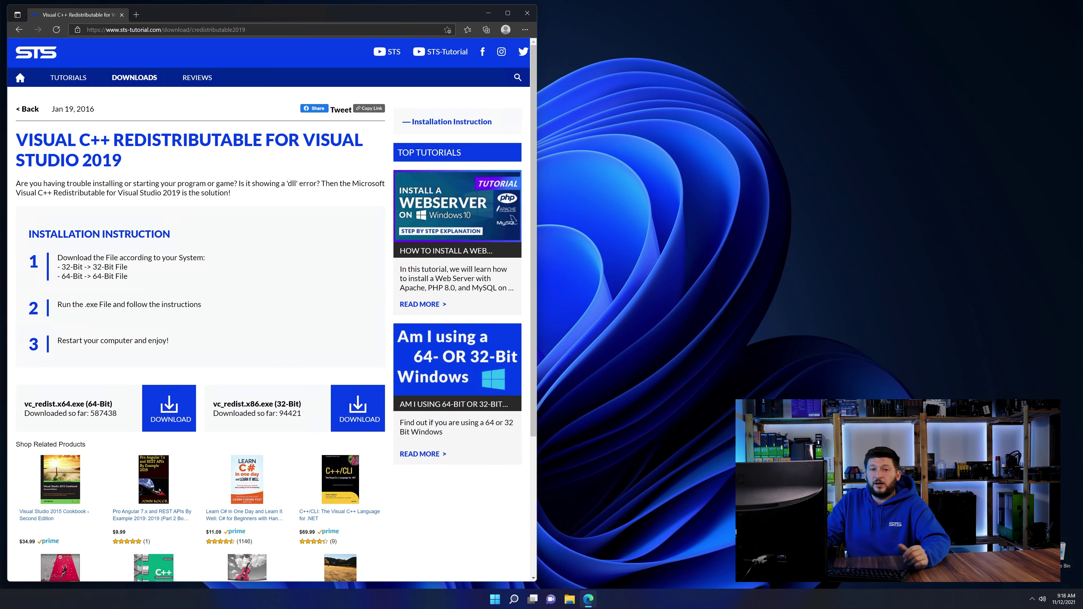
scroll(193, 371, down, 3)
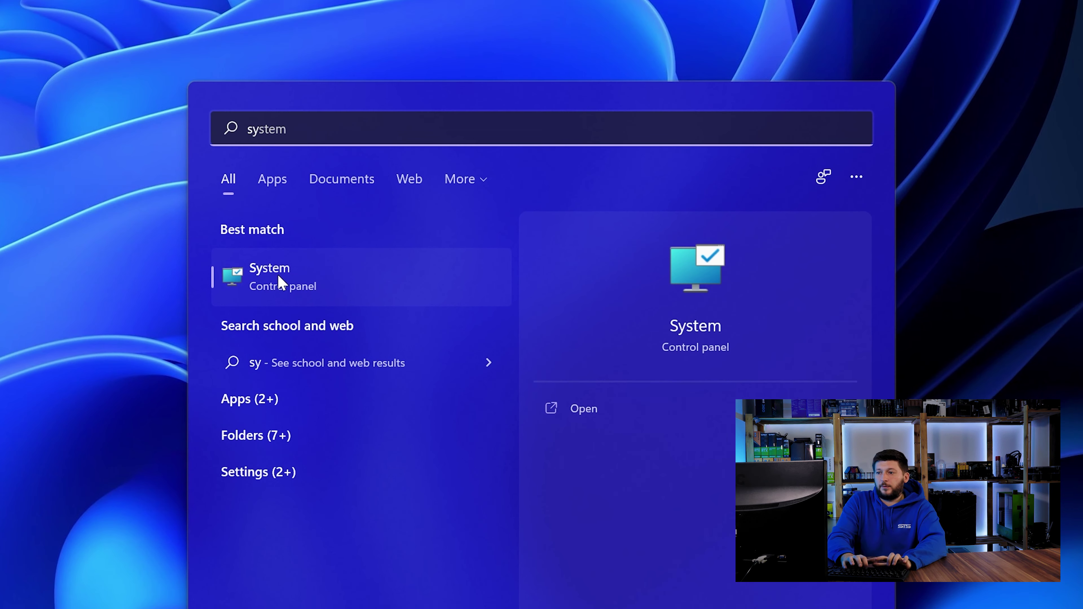
- Open the System About page and highlight '64-bit' in the System type line
click(315, 279)
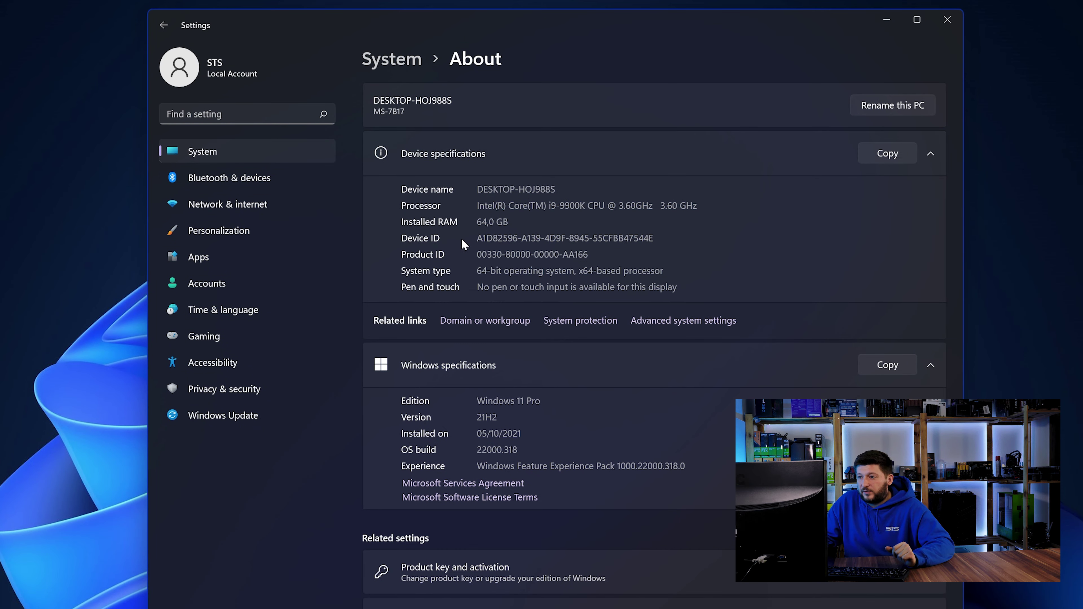
drag(477, 270, 491, 271)
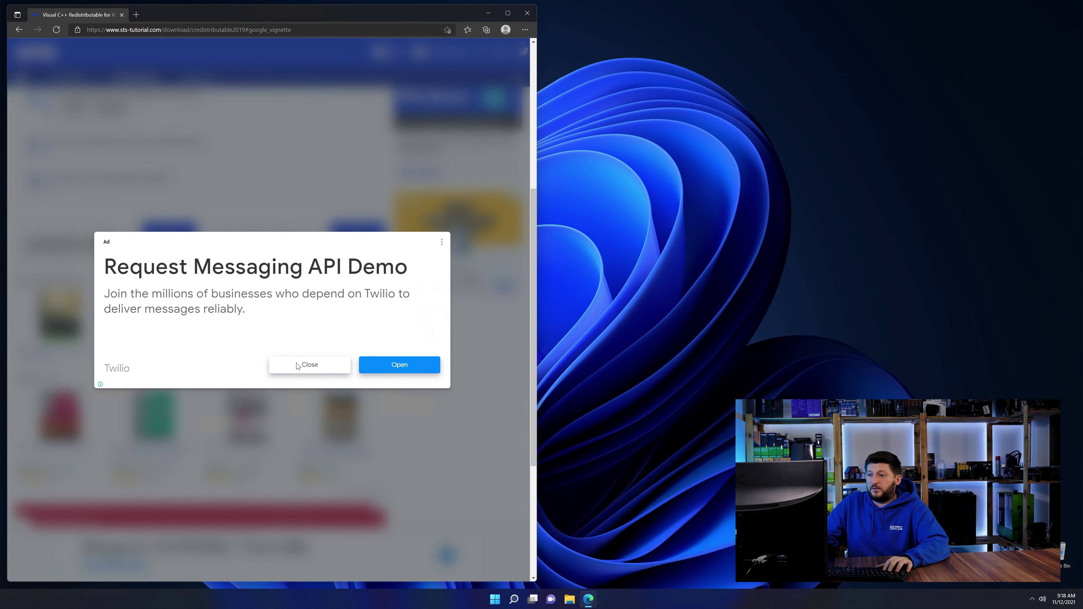
- Dismiss the ad, download vc_redist.x64.exe, and run it from Edge's downloads
click(296, 366)
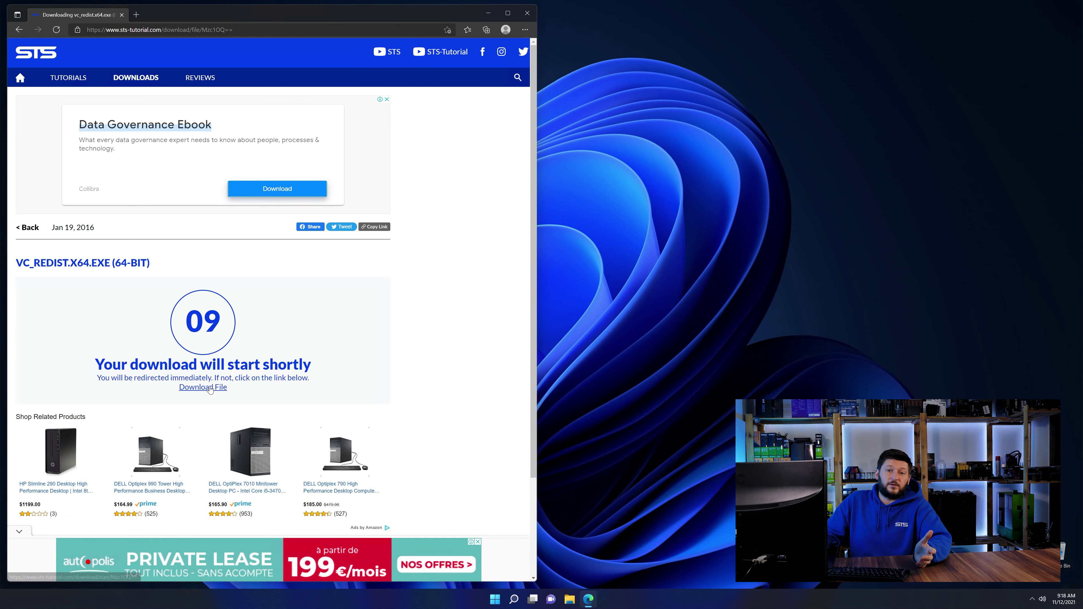
click(206, 386)
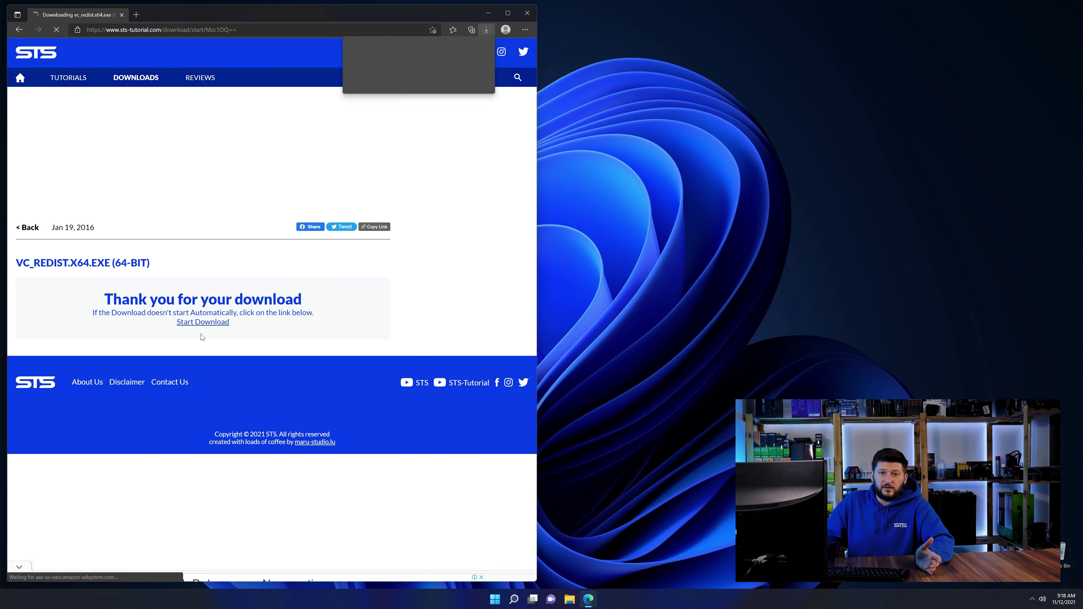
click(405, 65)
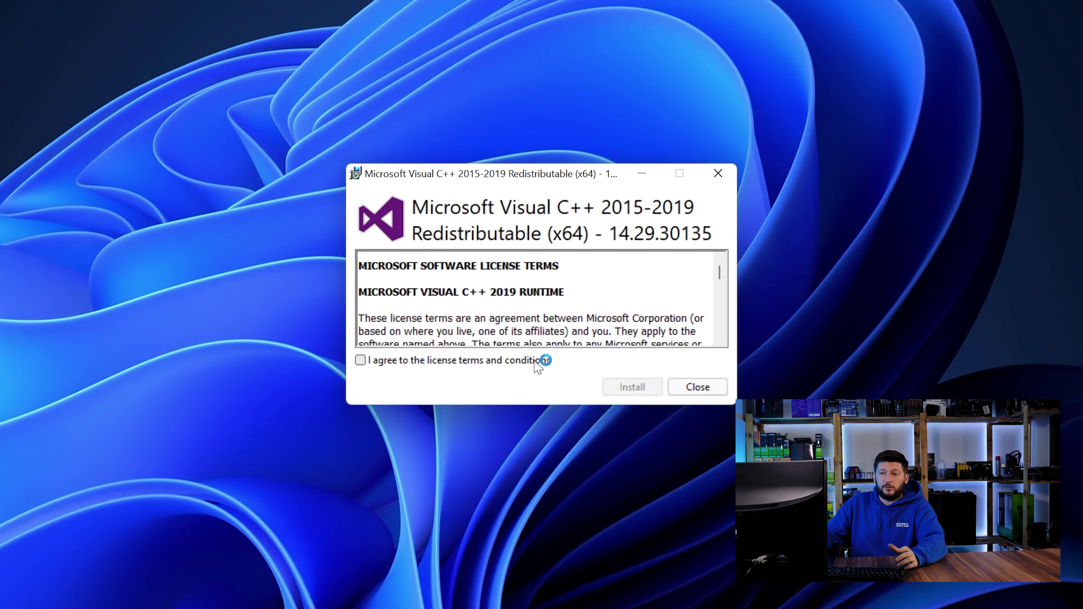
- Accept the license terms and install Visual C++ 2015-2019 Redistributable (x64) 14.29.30135
click(541, 331)
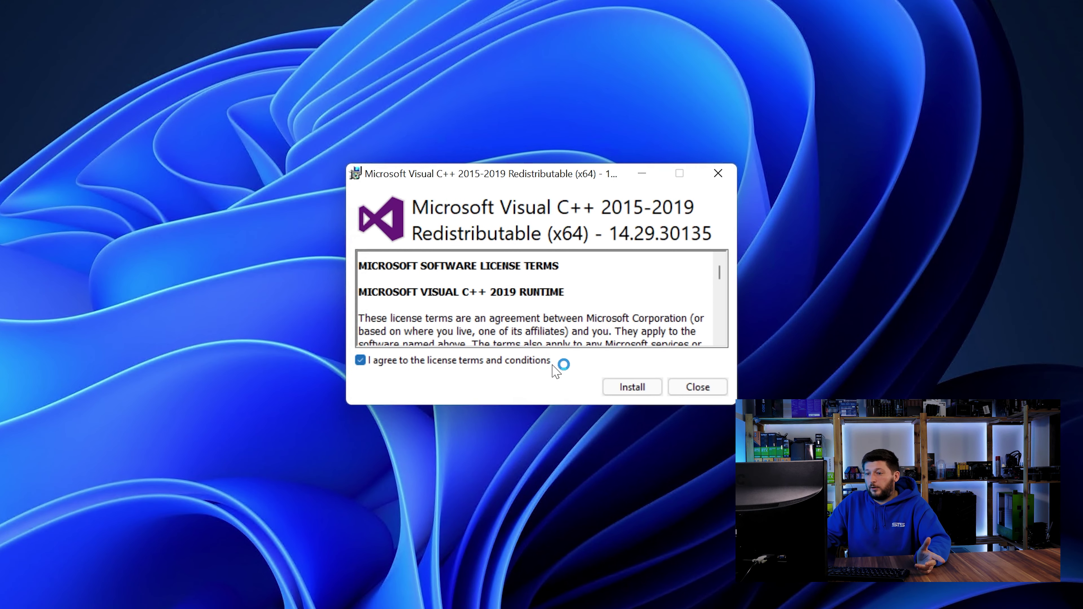
click(633, 386)
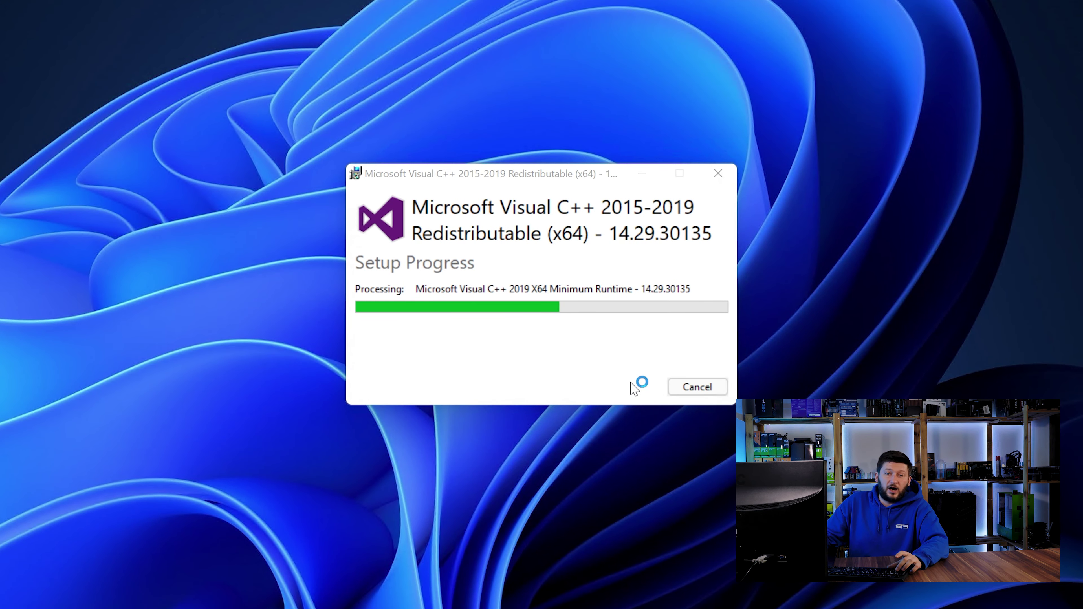